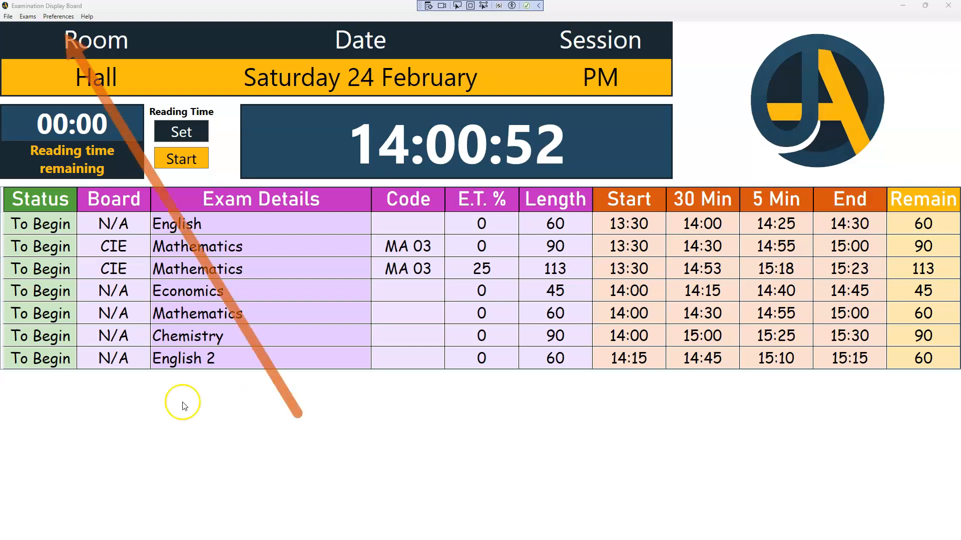
Open the Preferences window and move it clear of the board's room, date and clock area.
{"action": "left_click", "coordinate": [57, 18]}
{"action": "left_click", "coordinate": [42, 29]}
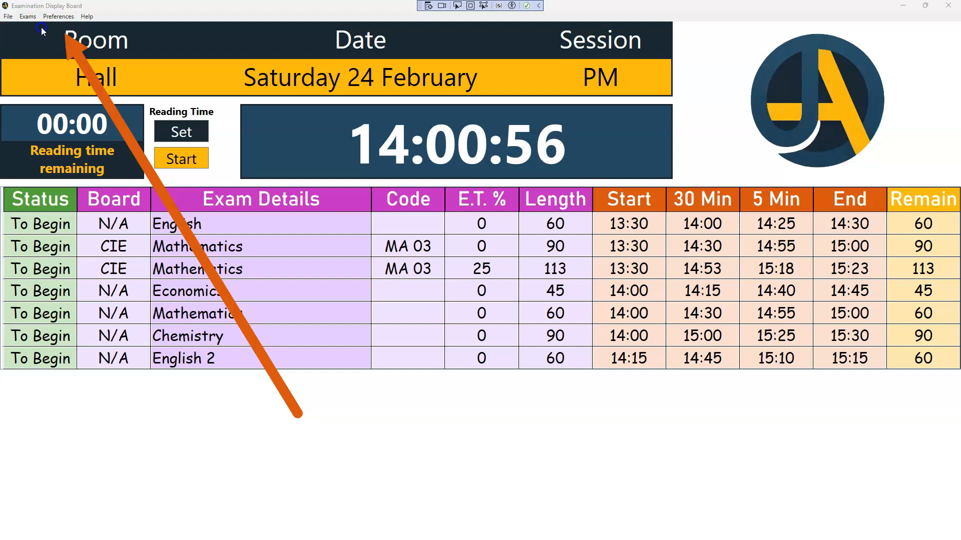
{"action": "left_click_drag", "start_coordinate": [960, 131], "coordinate": [292, 220]}
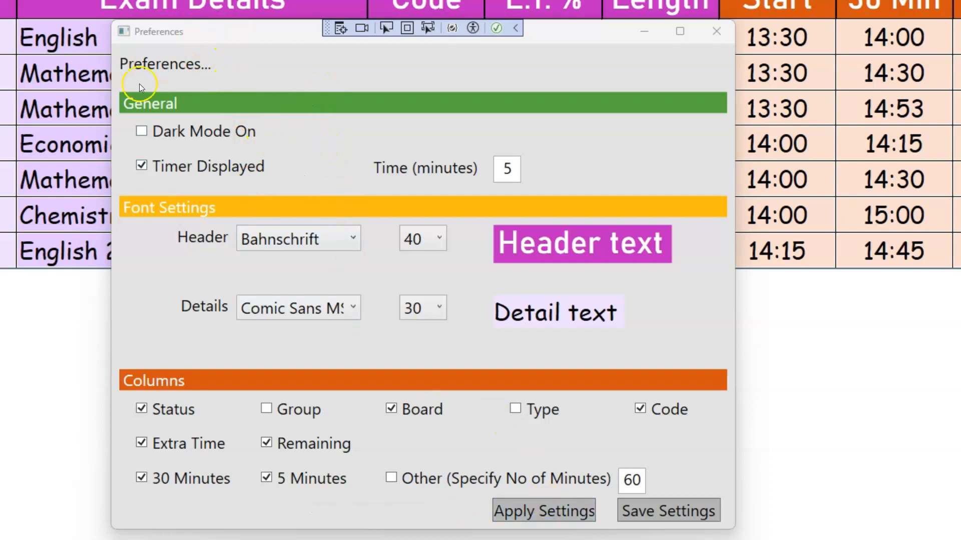
Try dark mode on the display board and return the board to light mode.
{"action": "left_click", "coordinate": [142, 131]}
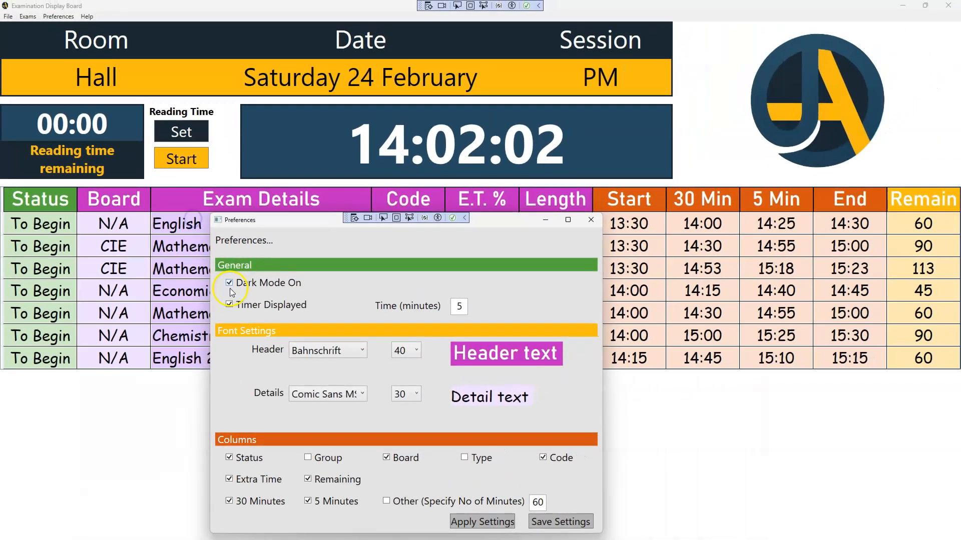
{"action": "left_click", "coordinate": [483, 524]}
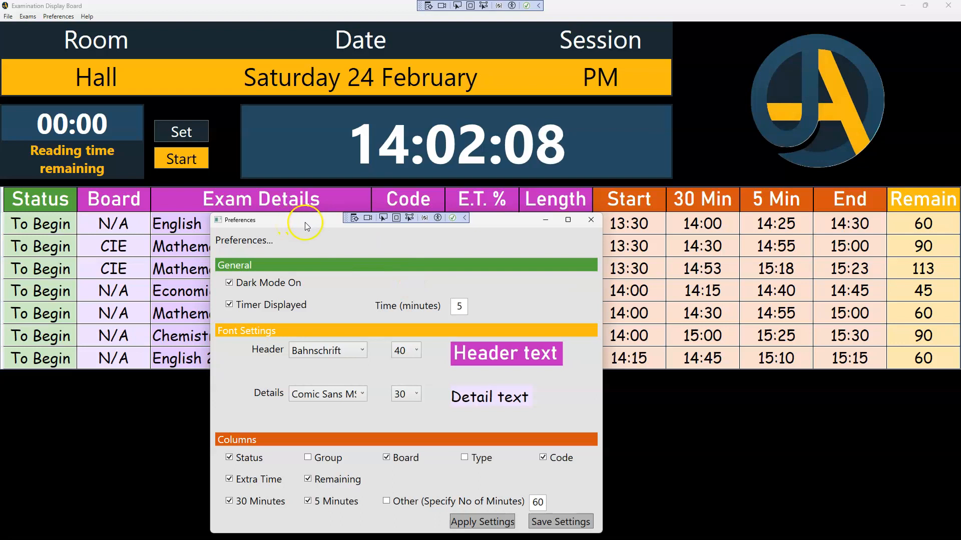
{"action": "left_click", "coordinate": [229, 283]}
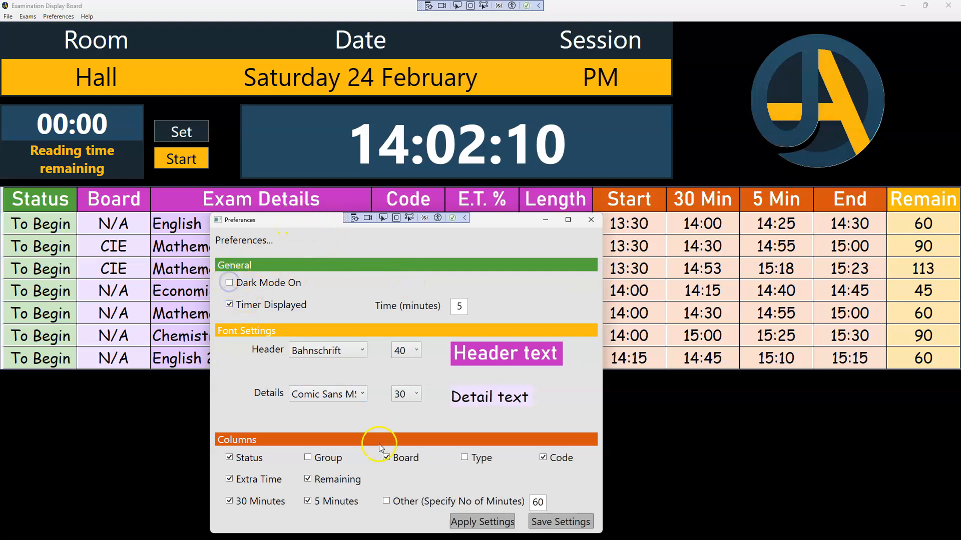
{"action": "left_click", "coordinate": [467, 521]}
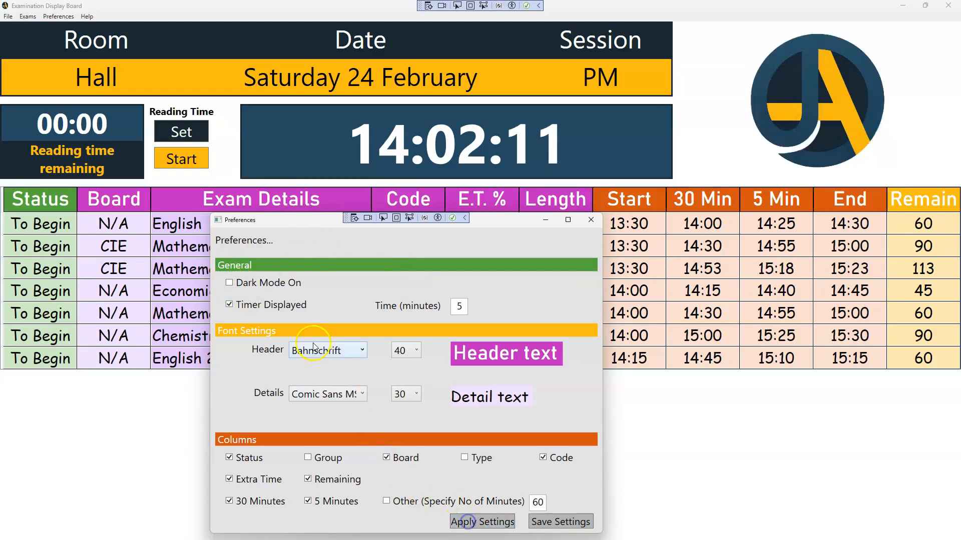
Hide the reading time timer on the board and display it again, applying each change.
{"action": "left_click", "coordinate": [229, 305]}
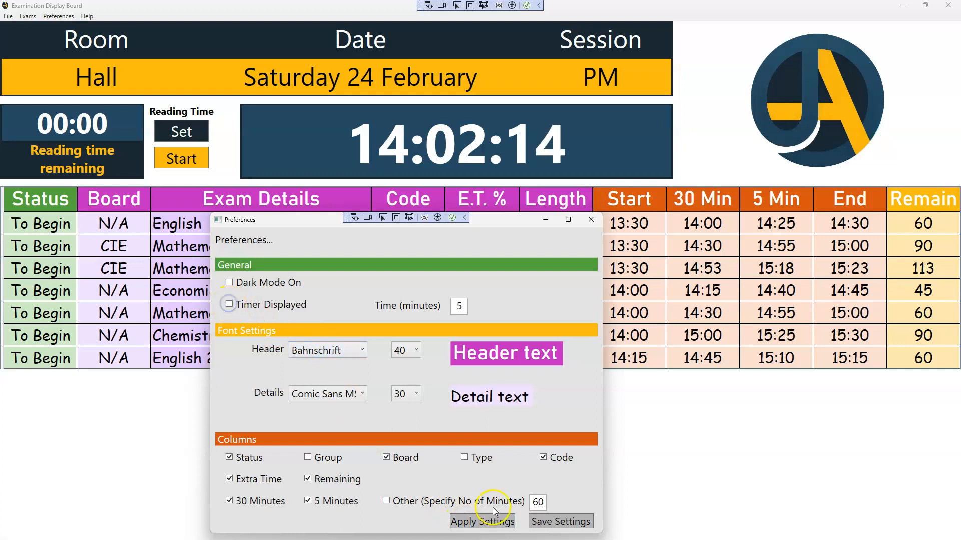
{"action": "left_click", "coordinate": [477, 523]}
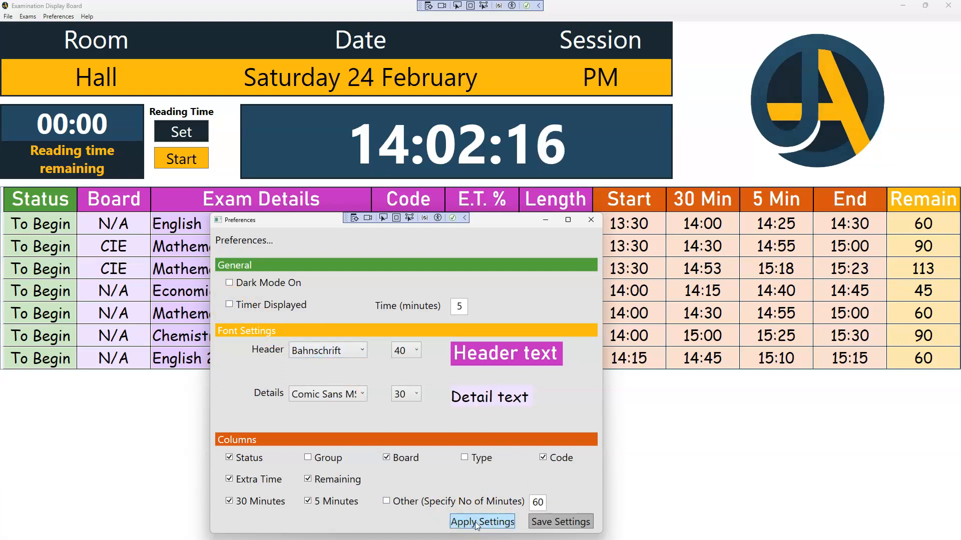
{"action": "left_click", "coordinate": [477, 523]}
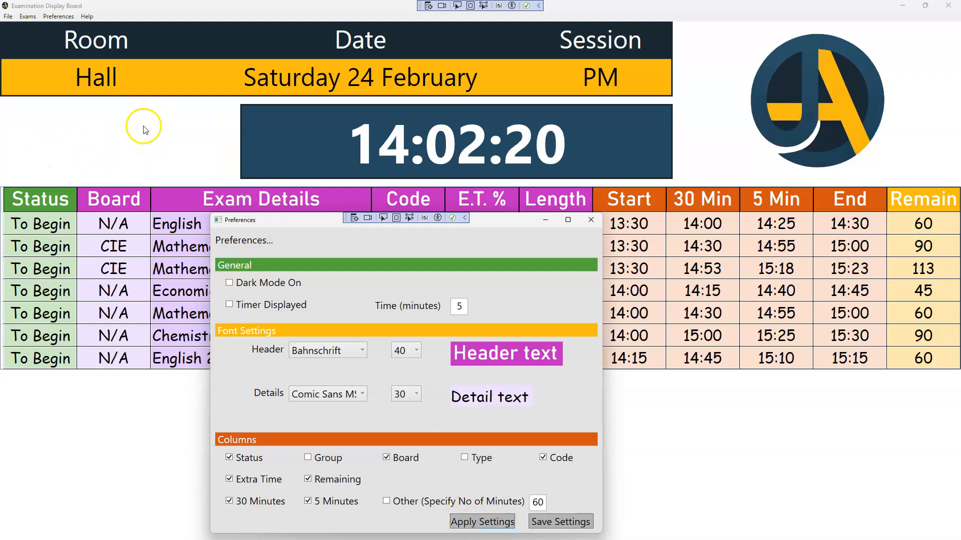
{"action": "left_click", "coordinate": [230, 306]}
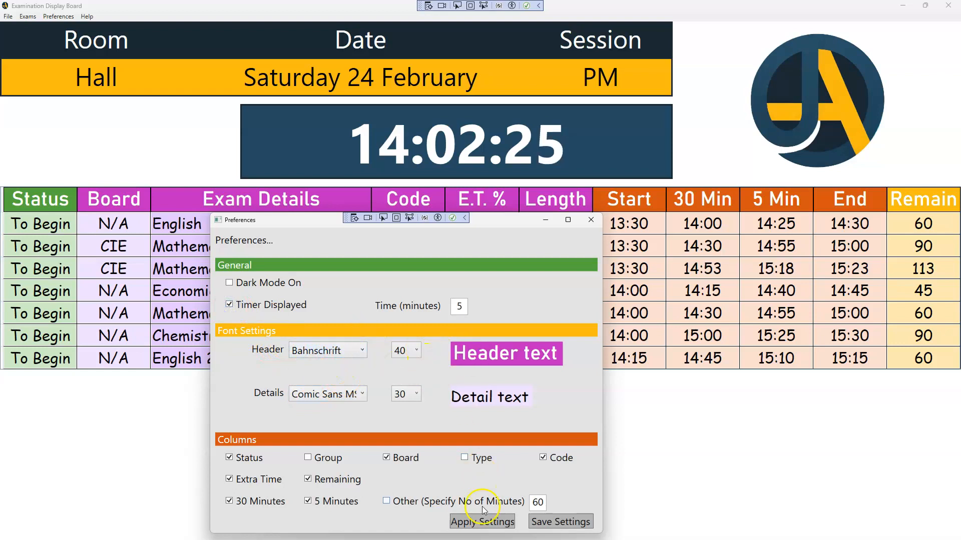
{"action": "left_click", "coordinate": [483, 522]}
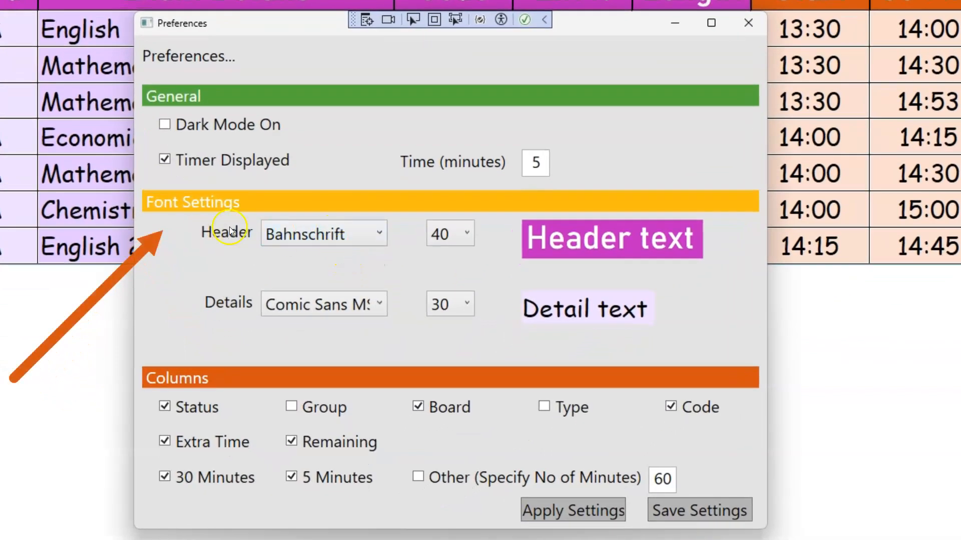
Set the header font to Calibri at size 50.
{"action": "left_click", "coordinate": [380, 234]}
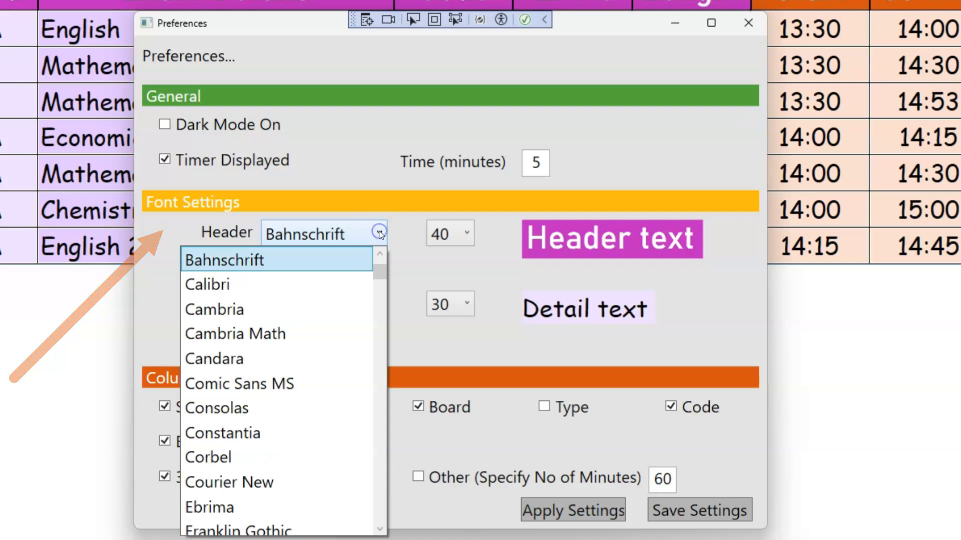
{"action": "left_click", "coordinate": [231, 286]}
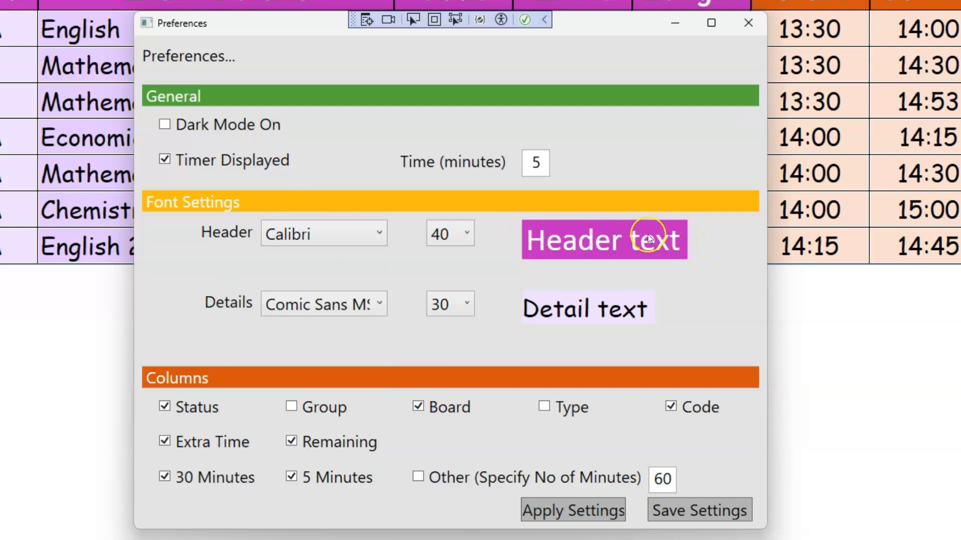
{"action": "left_click", "coordinate": [466, 234]}
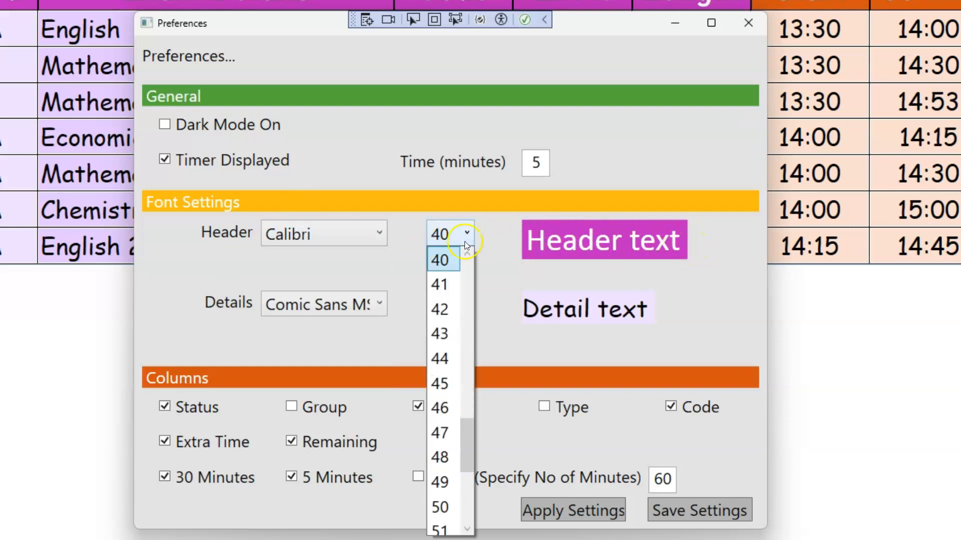
{"action": "left_click", "coordinate": [444, 459]}
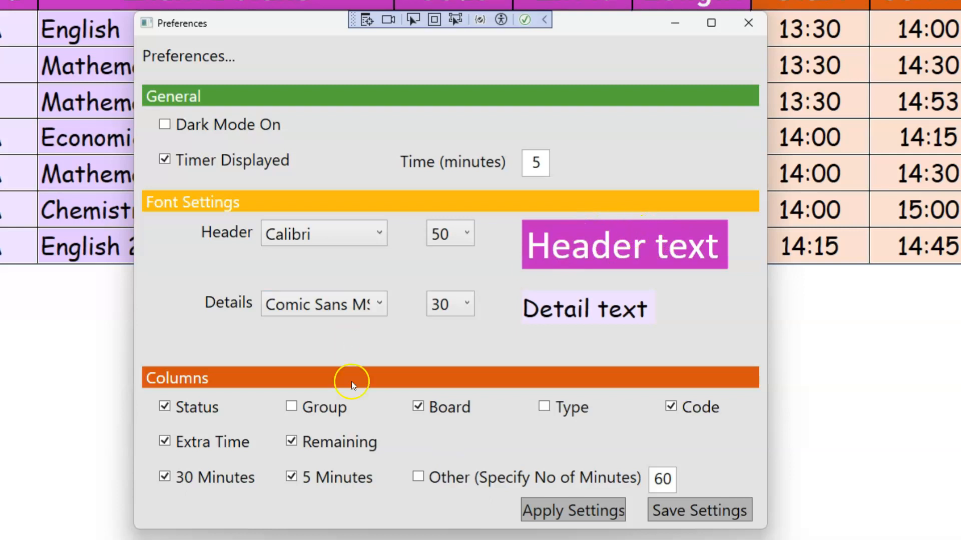
Set the details font to Calibri at size 40 and apply the font settings to the board.
{"action": "left_click", "coordinate": [379, 304]}
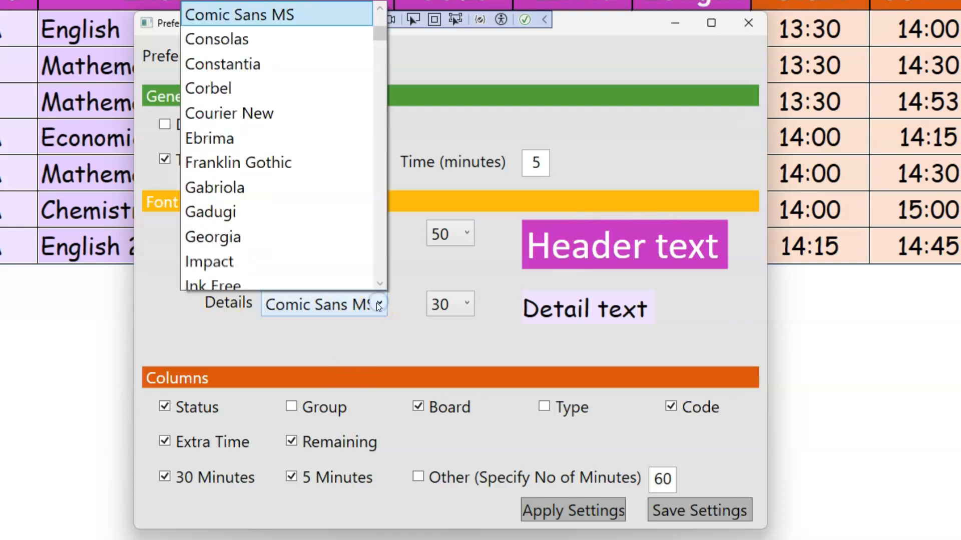
{"action": "left_click", "coordinate": [380, 9]}
{"action": "left_click", "coordinate": [380, 9]}
{"action": "left_click", "coordinate": [380, 9]}
{"action": "left_click", "coordinate": [380, 9]}
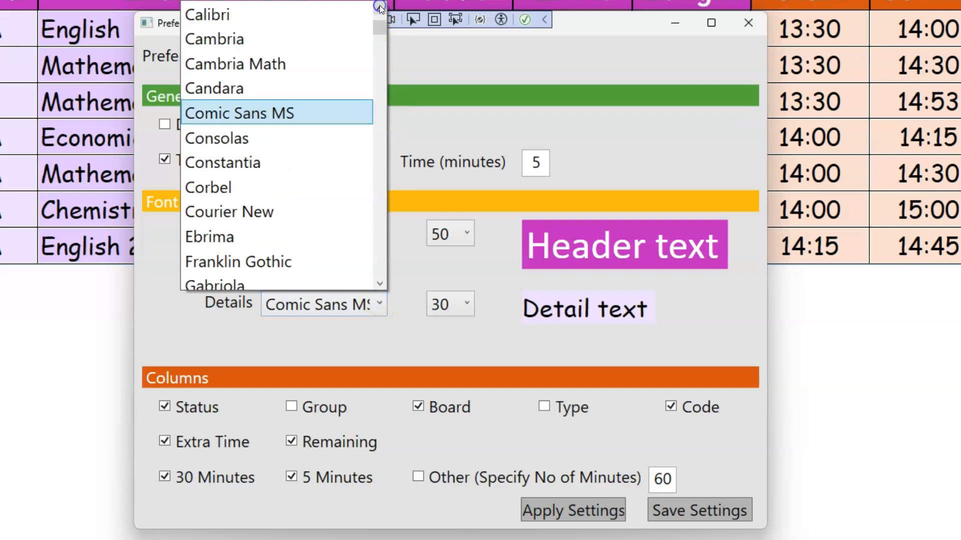
{"action": "left_click", "coordinate": [228, 19]}
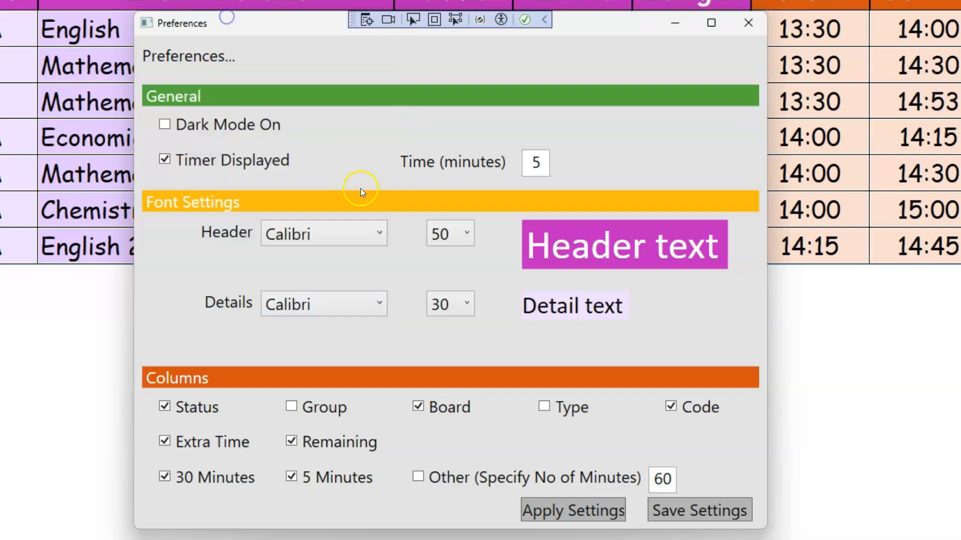
{"action": "left_click", "coordinate": [466, 306]}
{"action": "scroll", "coordinate": [450, 257], "scroll_direction": "down", "scroll_amount": 1}
{"action": "left_click", "coordinate": [439, 203]}
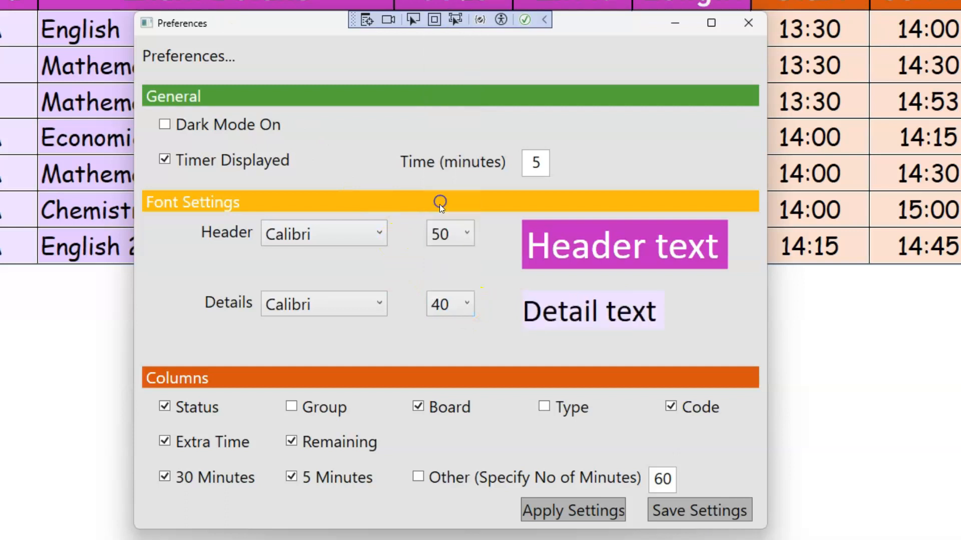
{"action": "left_click", "coordinate": [560, 510]}
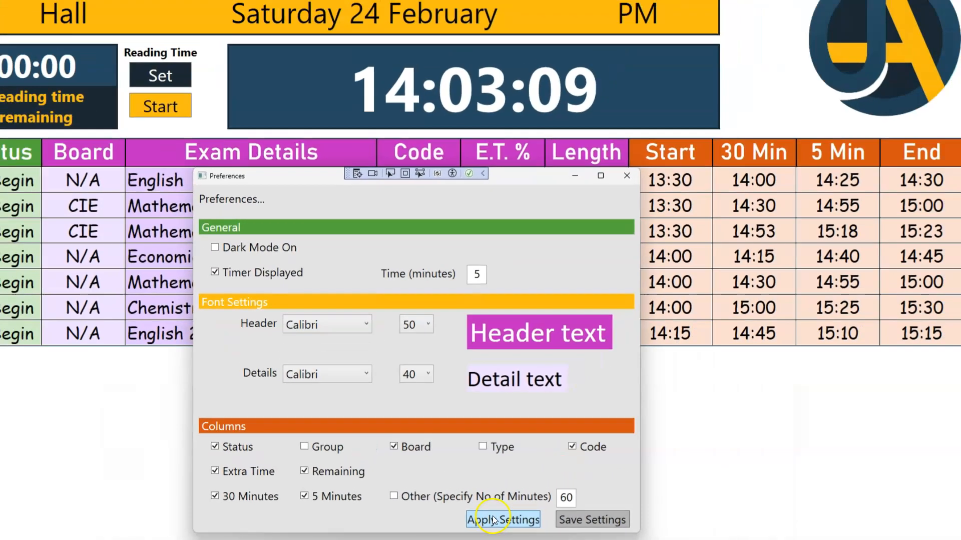
{"action": "left_click_drag", "start_coordinate": [311, 164], "coordinate": [287, 190]}
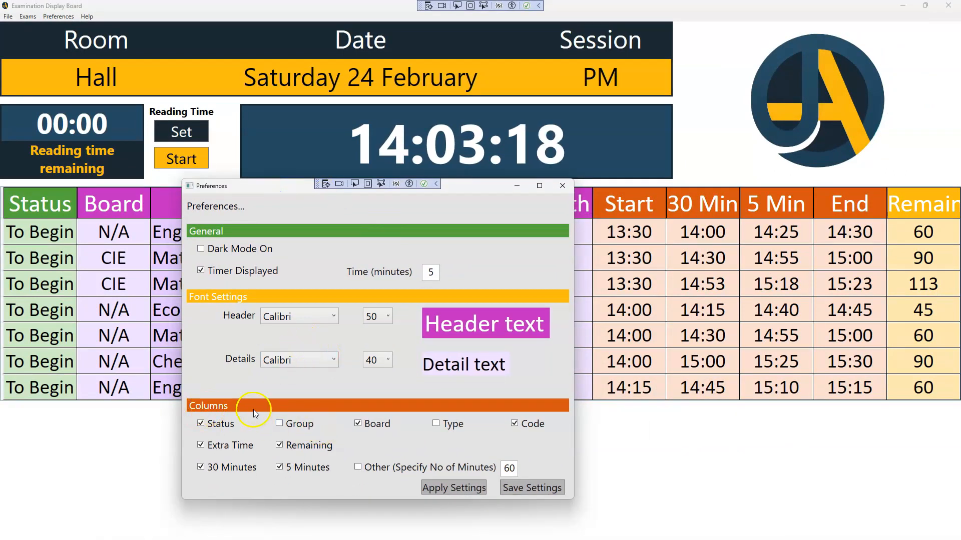
Show the Group, Type and Other (60 minutes) columns on the board and save the preferences.
{"action": "left_click_drag", "start_coordinate": [279, 189], "coordinate": [281, 236]}
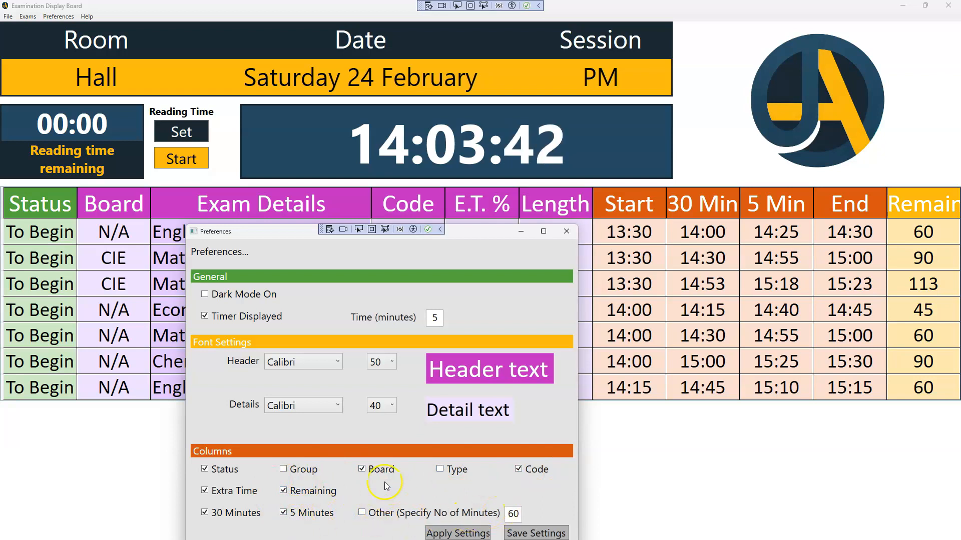
{"action": "left_click", "coordinate": [284, 469]}
{"action": "left_click", "coordinate": [439, 469]}
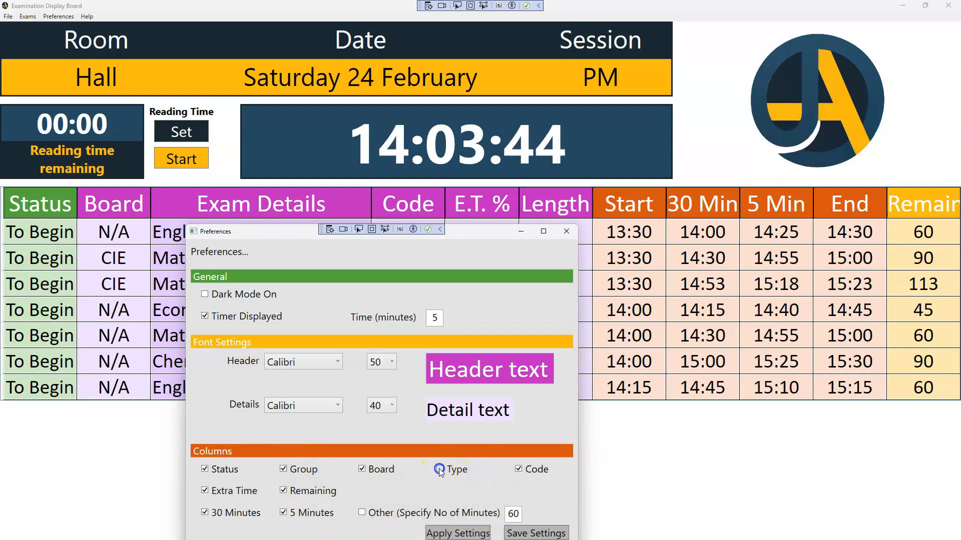
{"action": "left_click", "coordinate": [362, 512]}
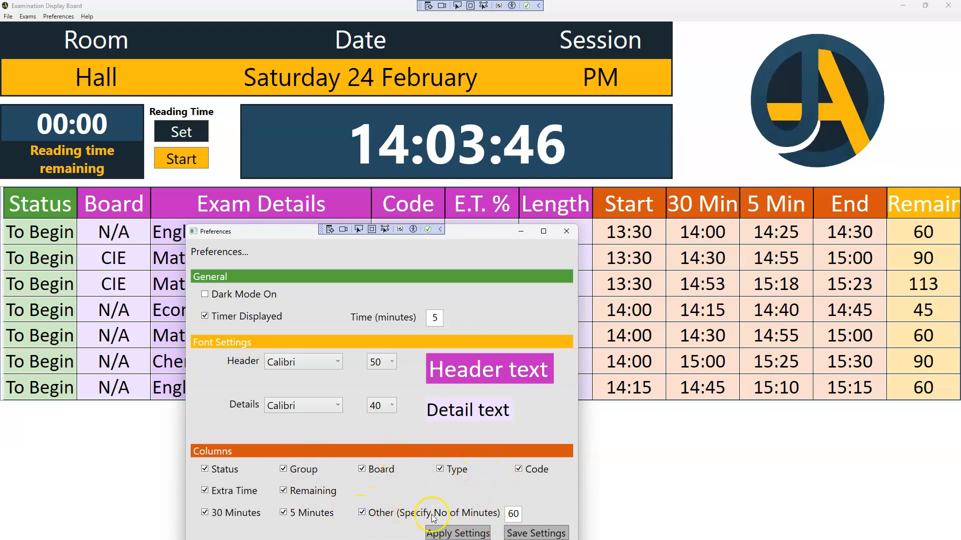
{"action": "left_click", "coordinate": [456, 531]}
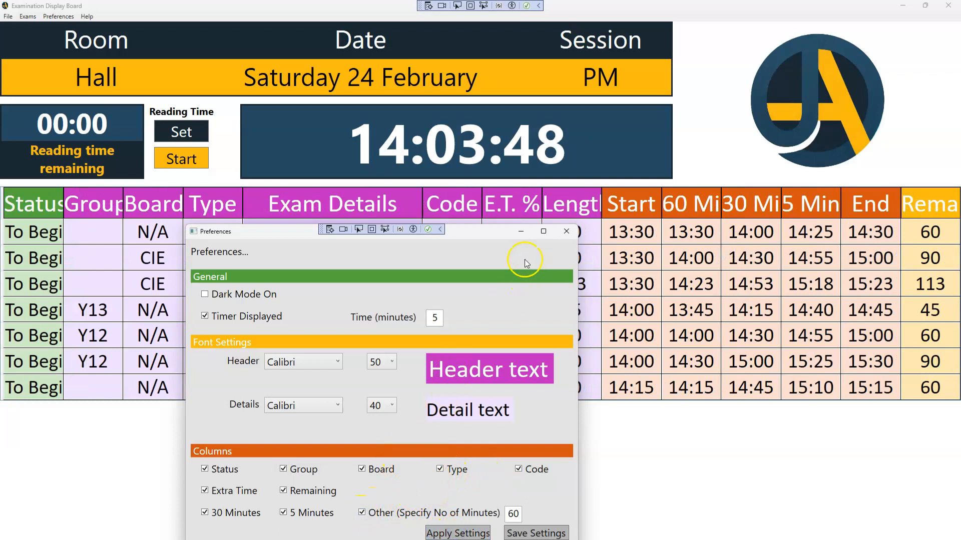
{"action": "left_click", "coordinate": [534, 534]}
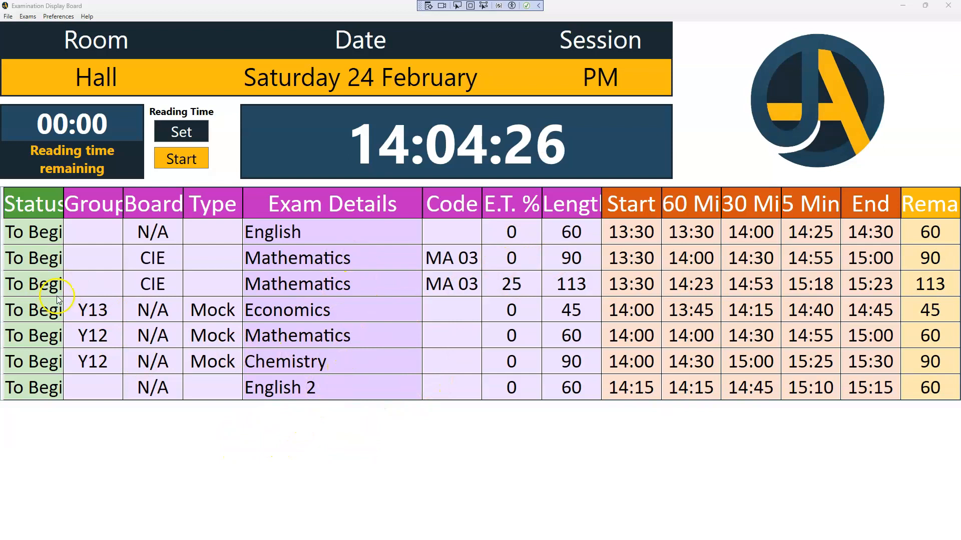
Delete the CIE Mathematics exam MA 03 that has 0% extra time, confirming its removal.
{"action": "left_click", "coordinate": [34, 260]}
{"action": "right_click", "coordinate": [34, 260]}
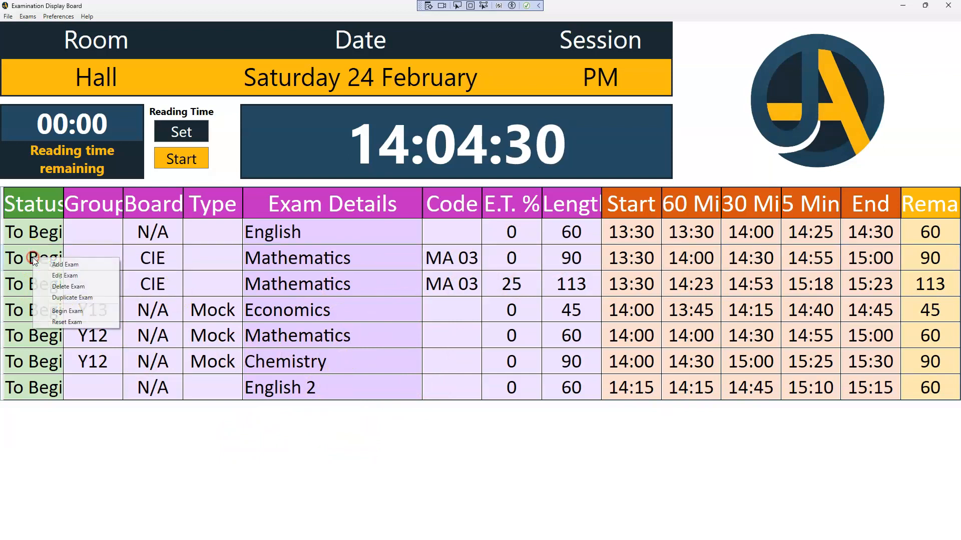
{"action": "left_click", "coordinate": [59, 286]}
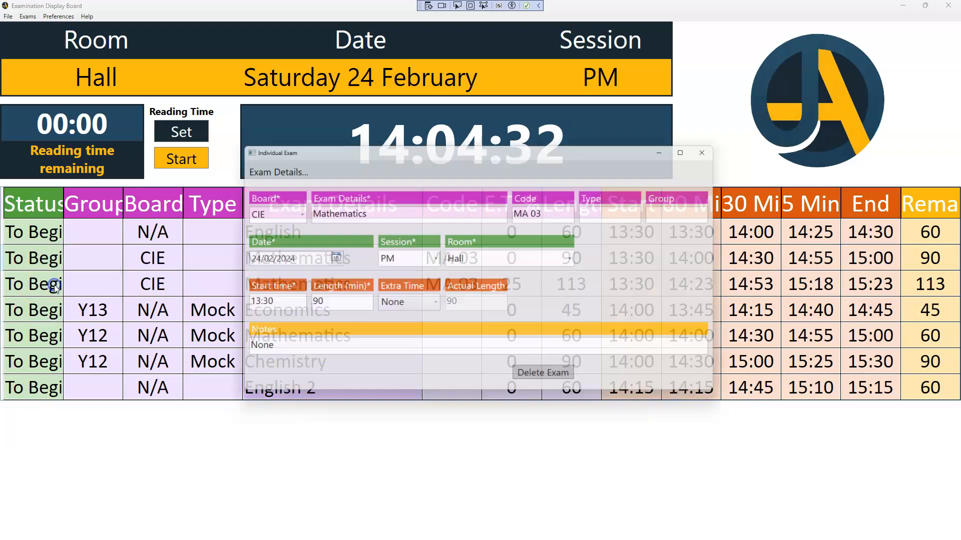
{"action": "left_click", "coordinate": [545, 384]}
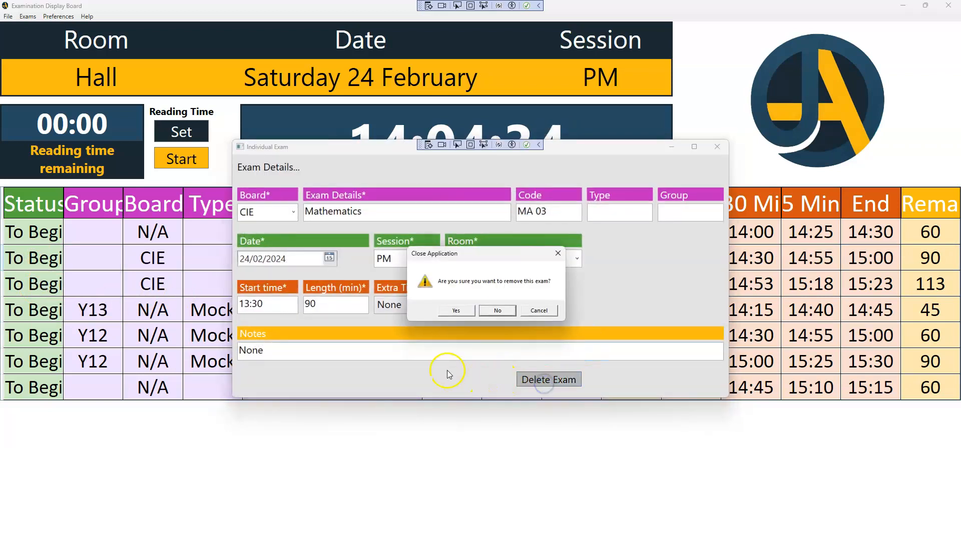
{"action": "left_click", "coordinate": [457, 309]}
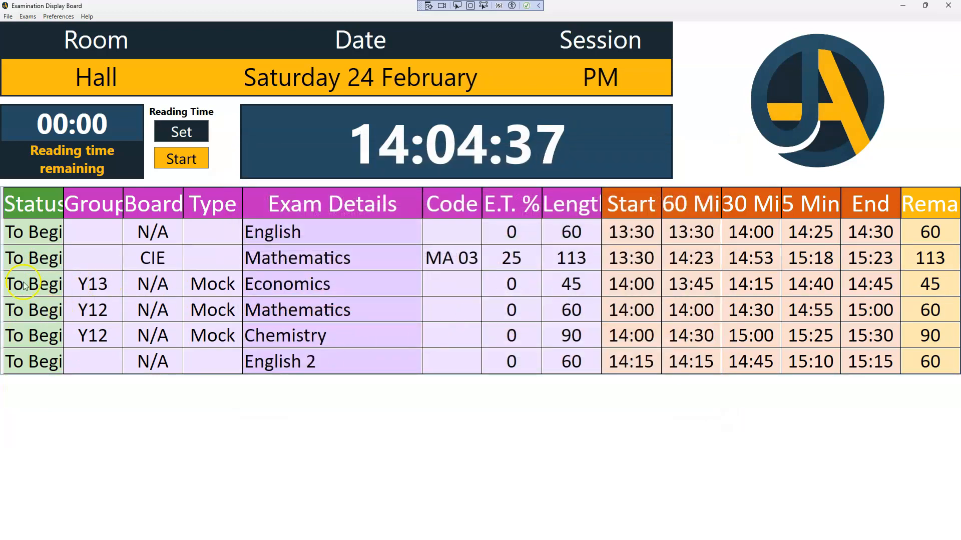
Delete the remaining CIE Mathematics exam MA 03 with 25% extra time.
{"action": "right_click", "coordinate": [44, 258]}
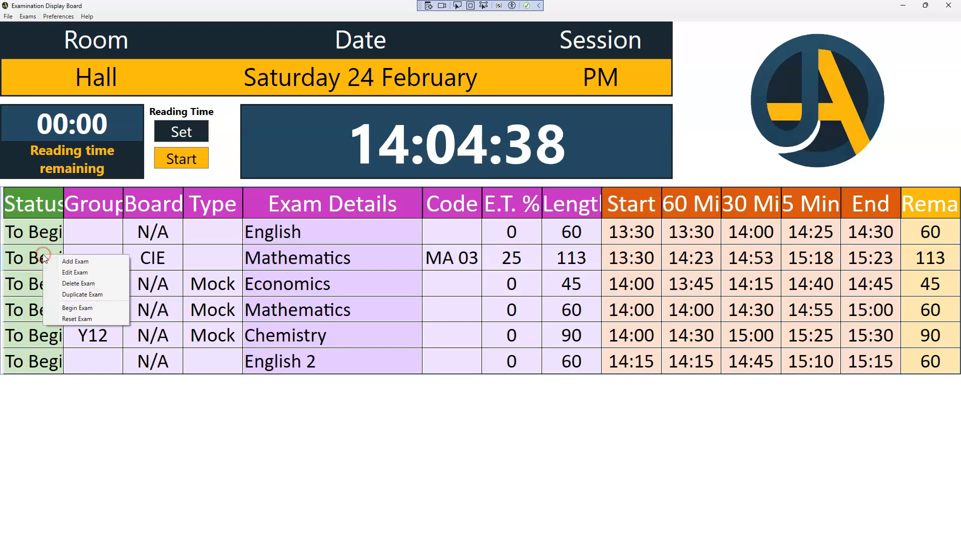
{"action": "left_click", "coordinate": [78, 284]}
{"action": "left_click", "coordinate": [547, 379]}
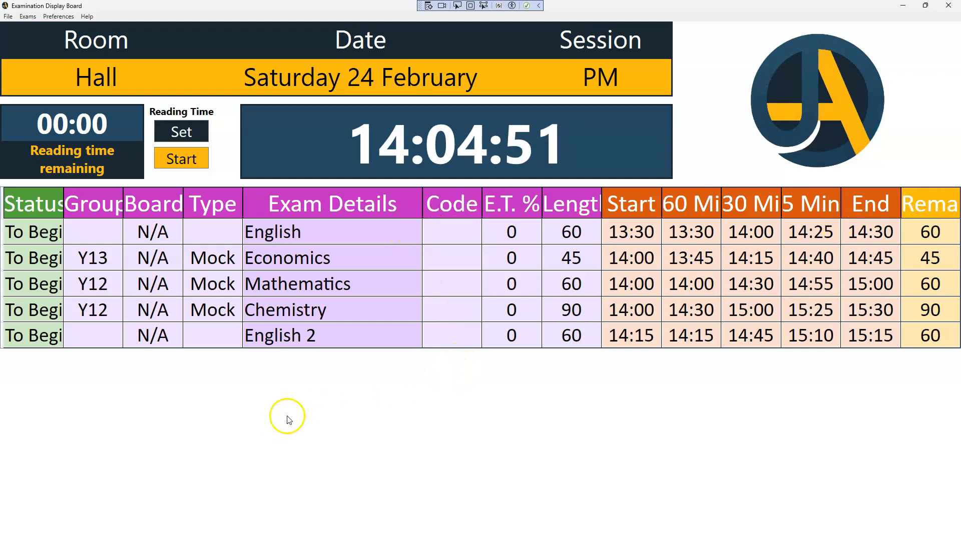
Reopen the preferences and hide the Code column, applying the change to the board.
{"action": "left_click", "coordinate": [46, 17]}
{"action": "left_click", "coordinate": [56, 39]}
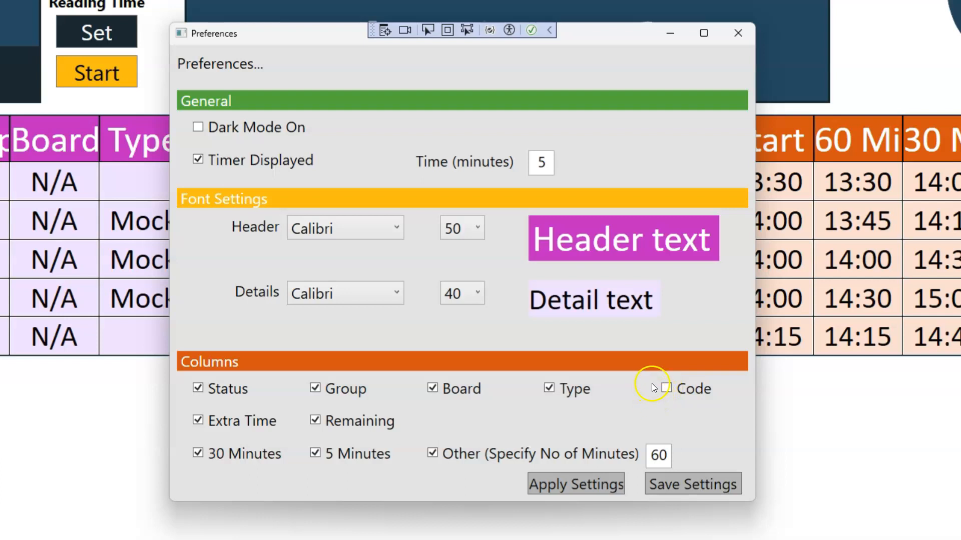
{"action": "left_click", "coordinate": [552, 484]}
Hide the 5 Minutes column, set the Other column to 10 minutes, and apply and save the preferences.
{"action": "left_click_drag", "start_coordinate": [291, 33], "coordinate": [241, 40]}
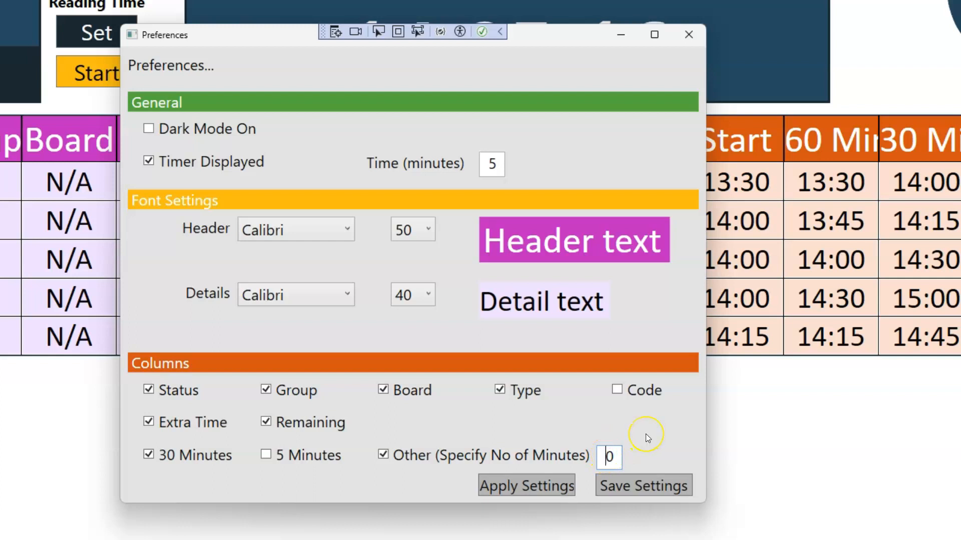
{"action": "type", "text": "1"}
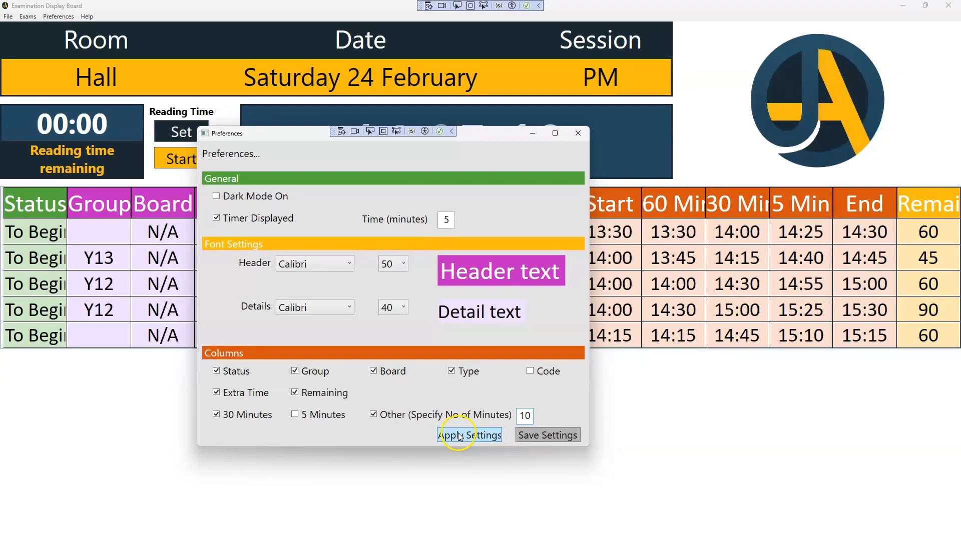
{"action": "left_click", "coordinate": [458, 435]}
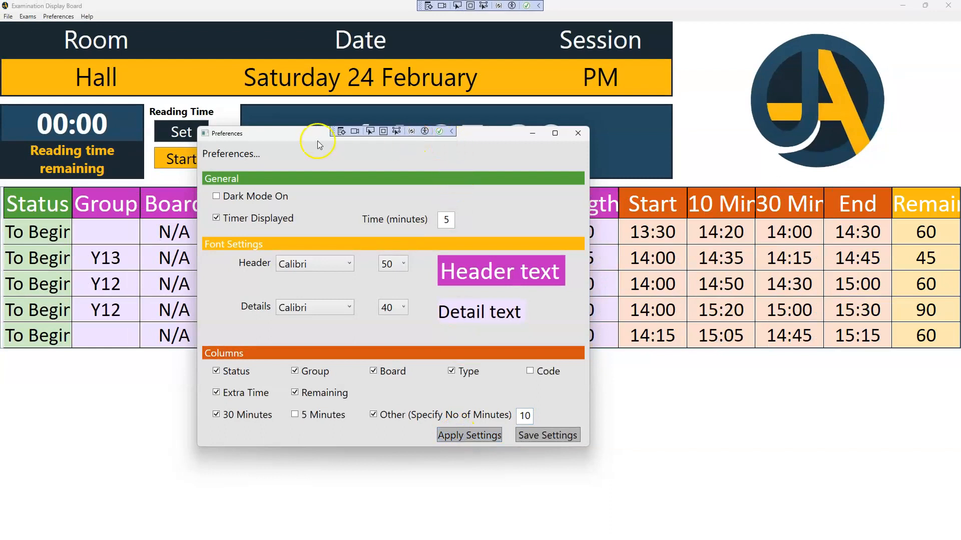
{"action": "left_click_drag", "start_coordinate": [309, 132], "coordinate": [322, 163]}
{"action": "left_click", "coordinate": [488, 469]}
{"action": "left_click", "coordinate": [564, 469]}
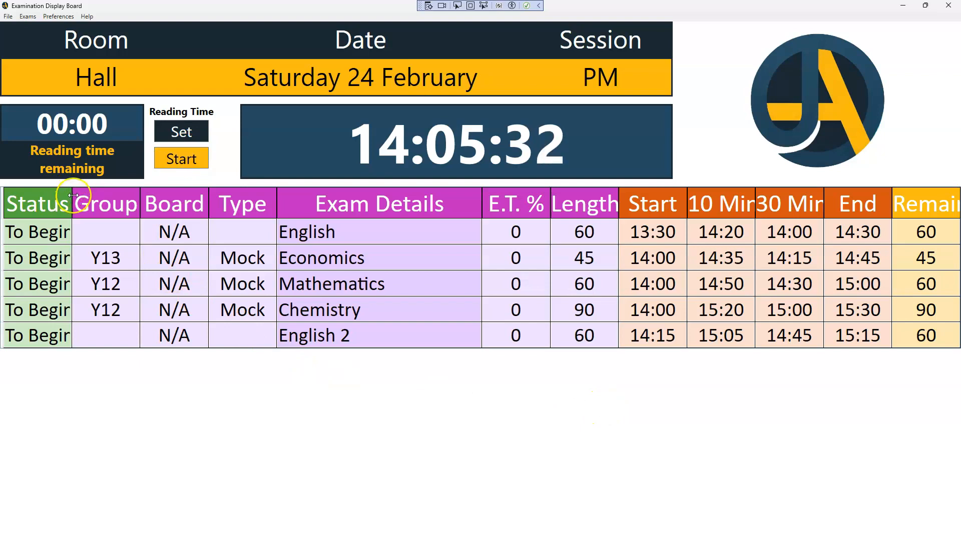
Adjust the board's column widths by widening Status, narrowing Type to fit its heading, and narrowing Exam Details.
{"action": "left_click_drag", "start_coordinate": [73, 196], "coordinate": [82, 193]}
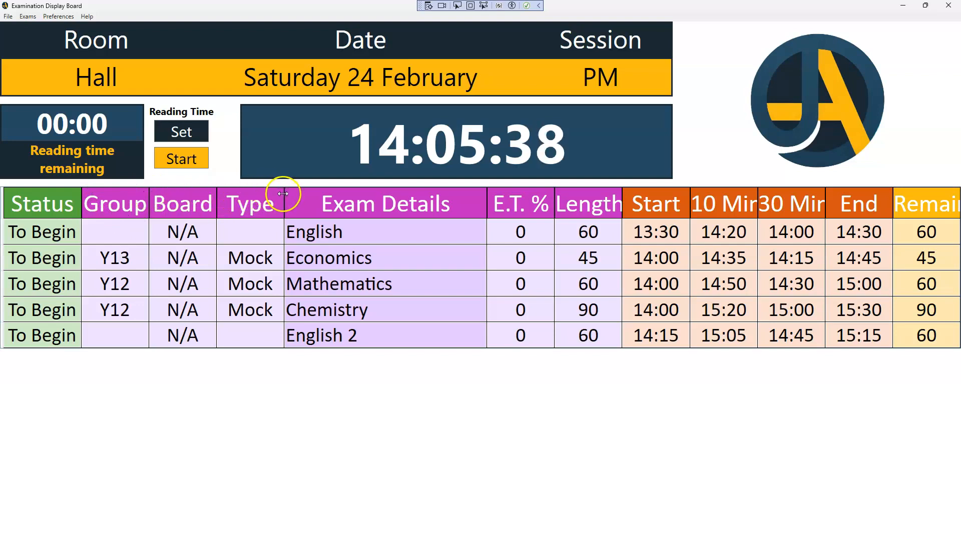
{"action": "left_click_drag", "start_coordinate": [284, 193], "coordinate": [276, 193]}
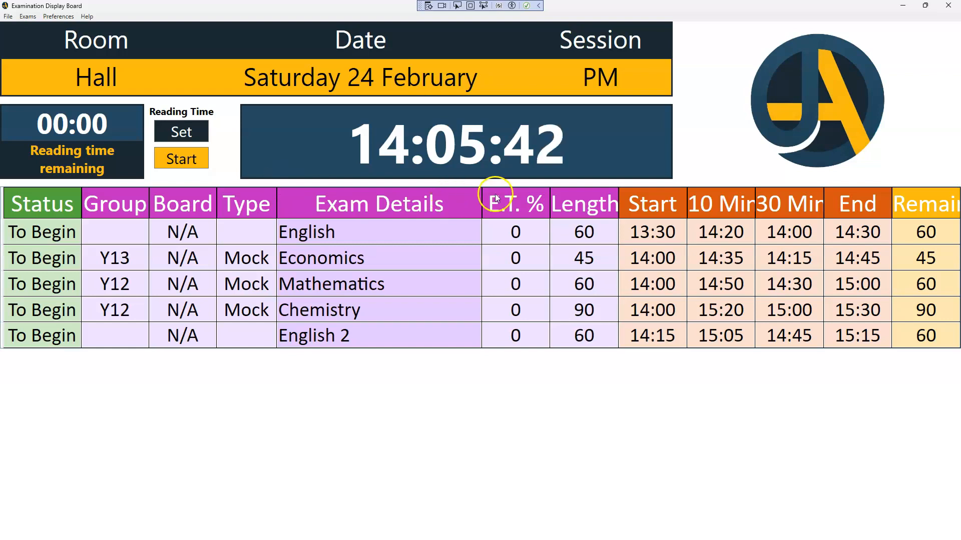
{"action": "left_click_drag", "start_coordinate": [479, 200], "coordinate": [431, 205]}
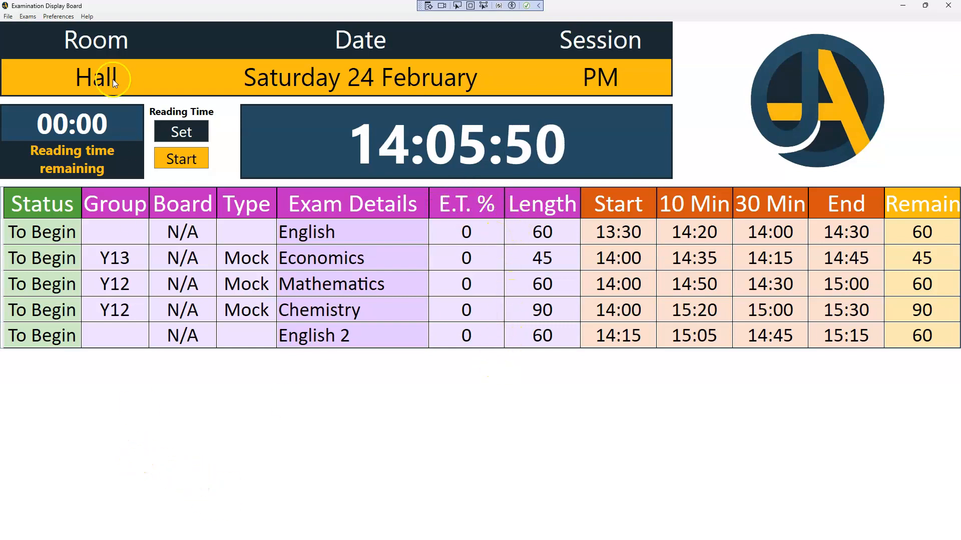
Hide the Extra Time column in the saved preferences and move the board's 30 Min column ahead of 10 Min.
{"action": "left_click", "coordinate": [55, 16]}
{"action": "left_click", "coordinate": [56, 38]}
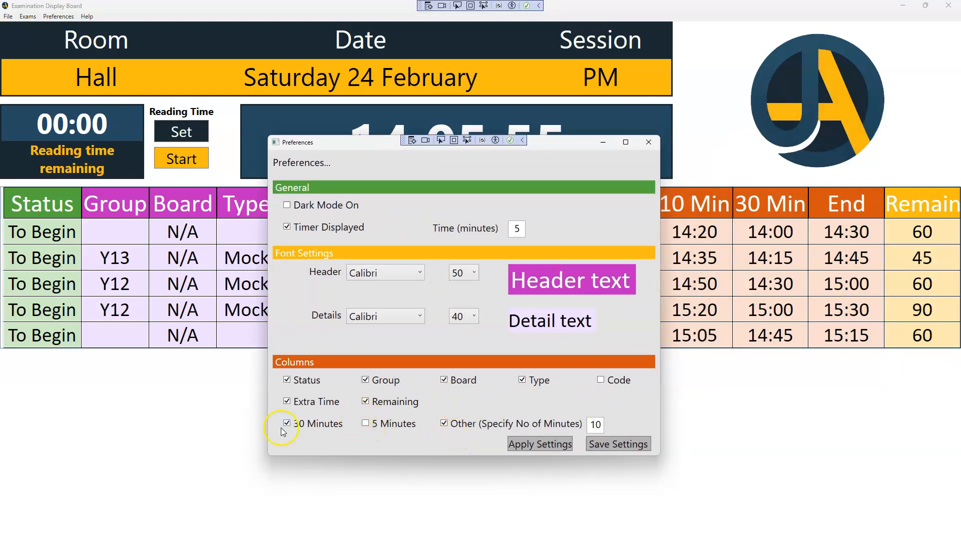
{"action": "left_click", "coordinate": [287, 401]}
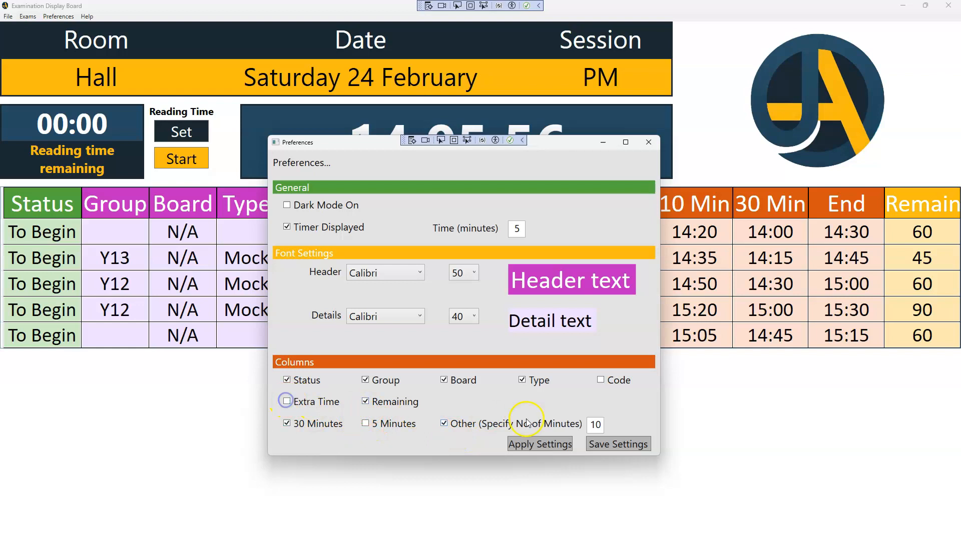
{"action": "left_click", "coordinate": [606, 444]}
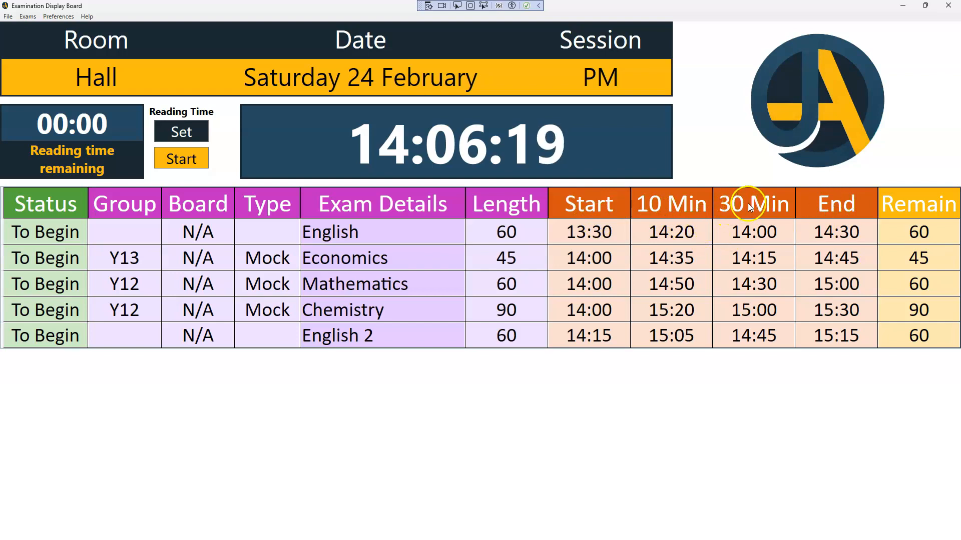
{"action": "left_click_drag", "start_coordinate": [749, 203], "coordinate": [665, 207]}
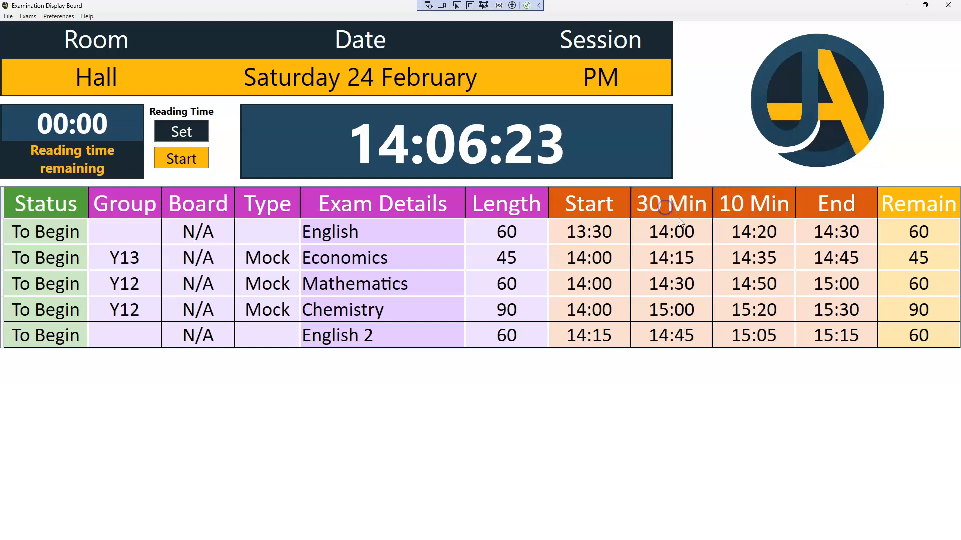